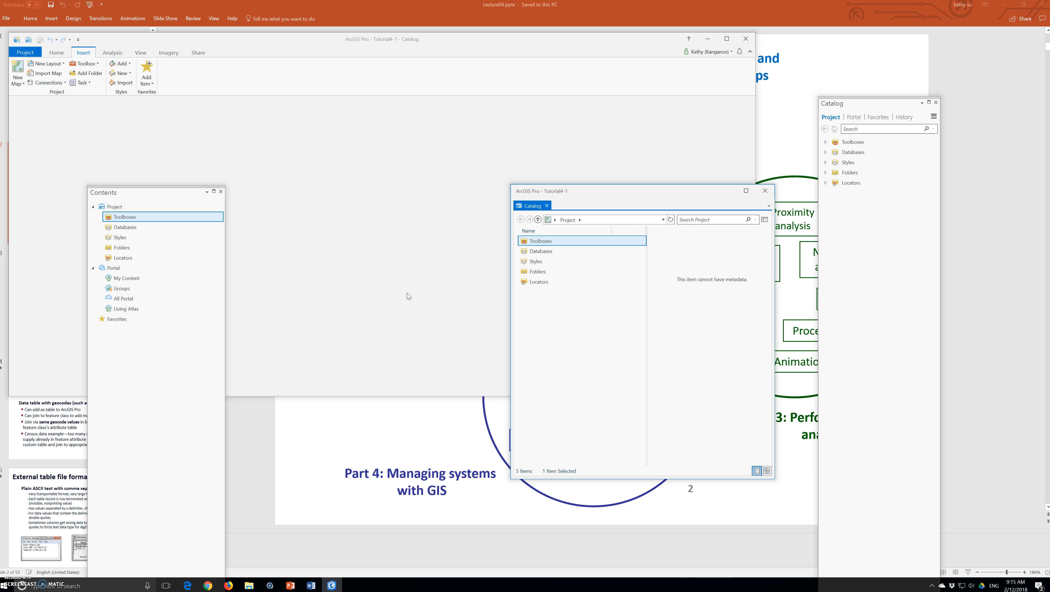
Review the project's current settings for name, location, home folder, default geodatabase and default toolbox, and close the options without changes
{"action": "left_click", "coordinate": [24, 52]}
{"action": "left_click", "coordinate": [62, 238]}
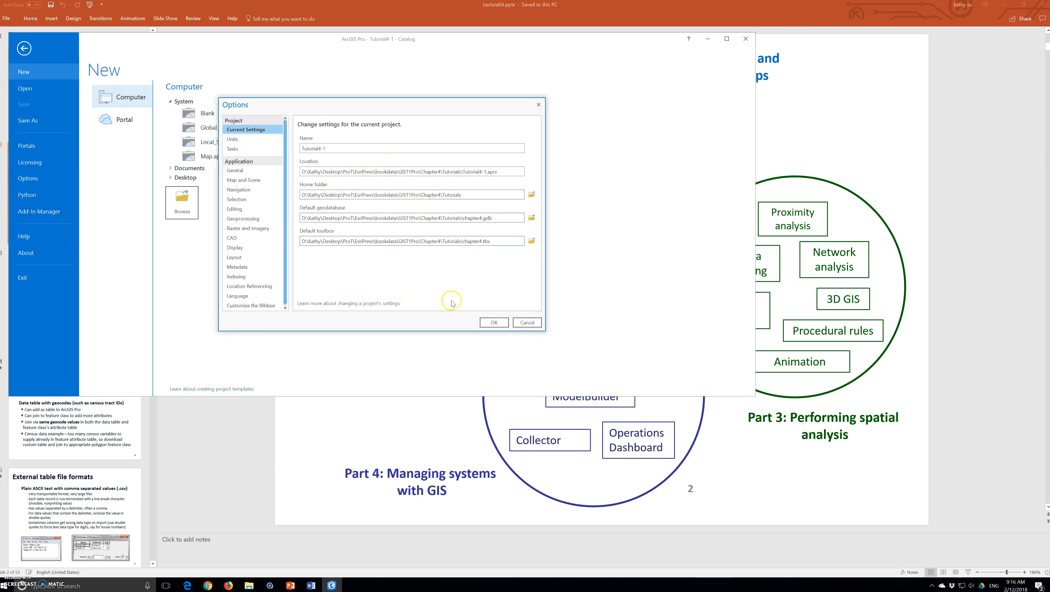
{"action": "left_click_drag", "start_coordinate": [542, 331], "coordinate": [758, 465]}
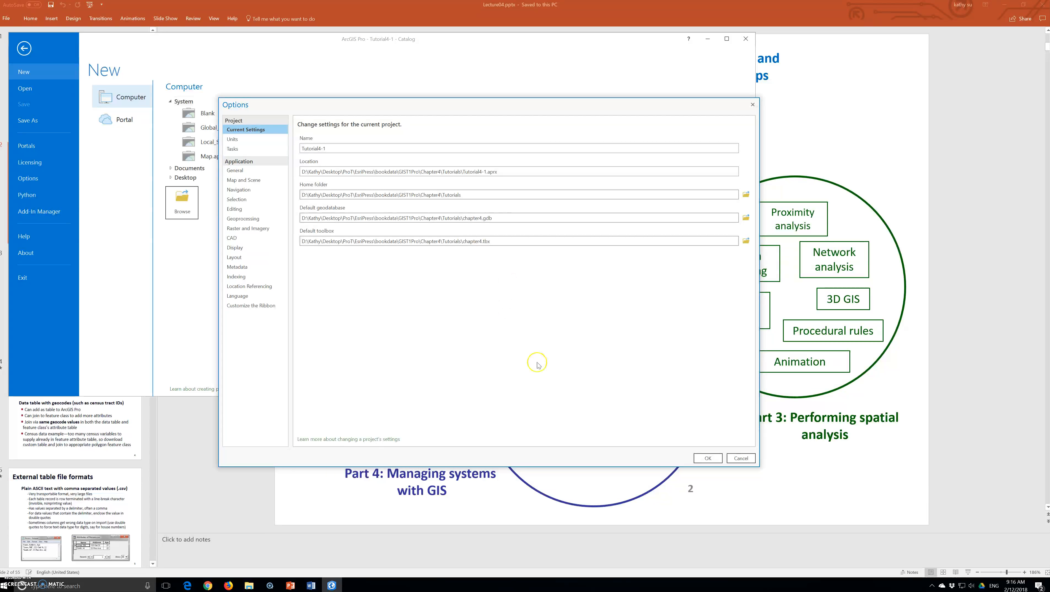
{"action": "left_click", "coordinate": [741, 458]}
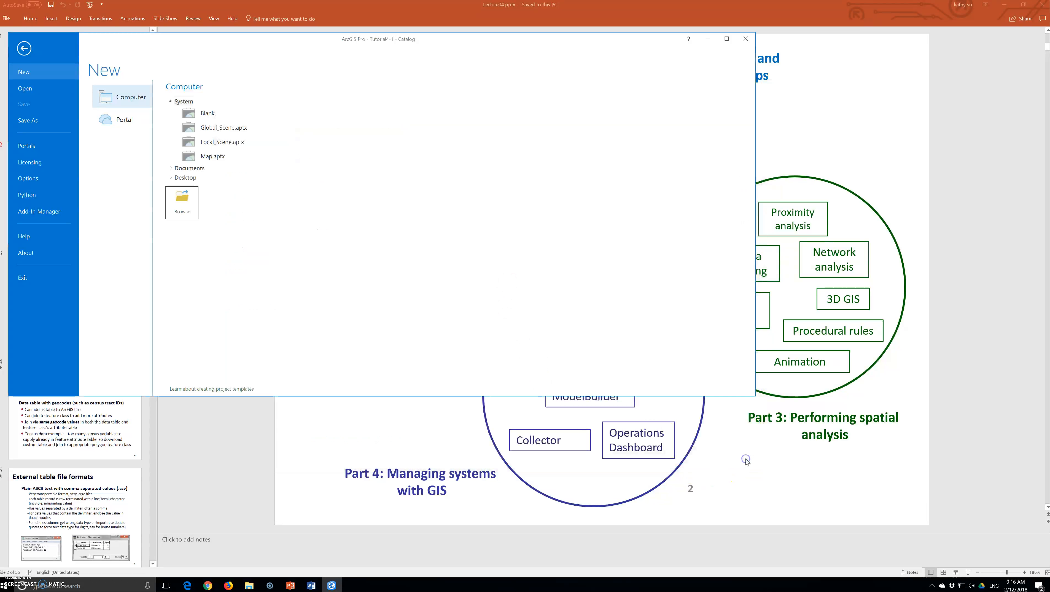
{"action": "left_click", "coordinate": [26, 49]}
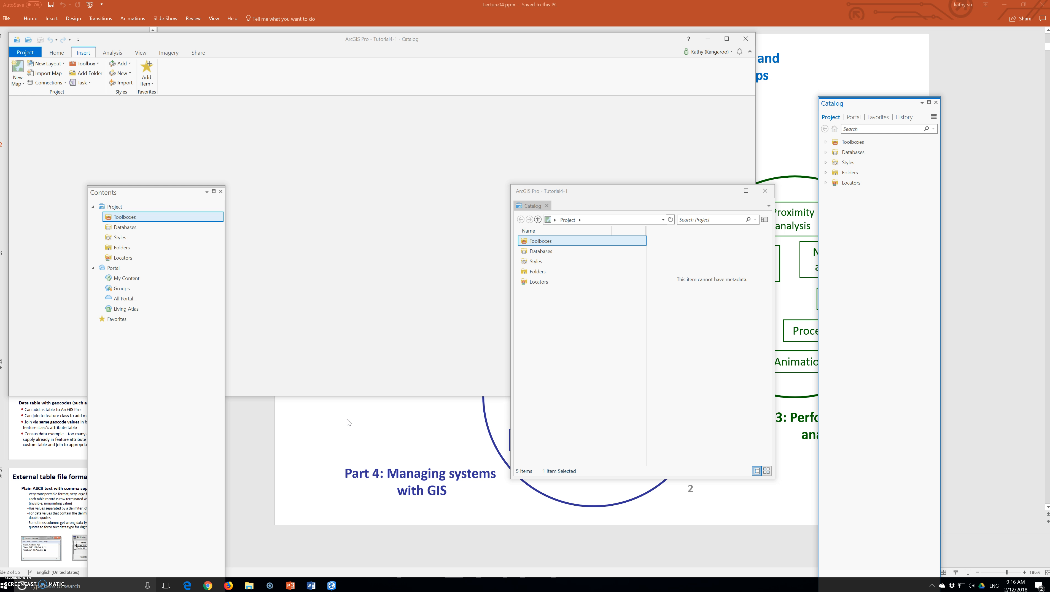
Insert a new map into the project, maximize the main window and move the floating catalog view off the map
{"action": "left_click", "coordinate": [22, 66]}
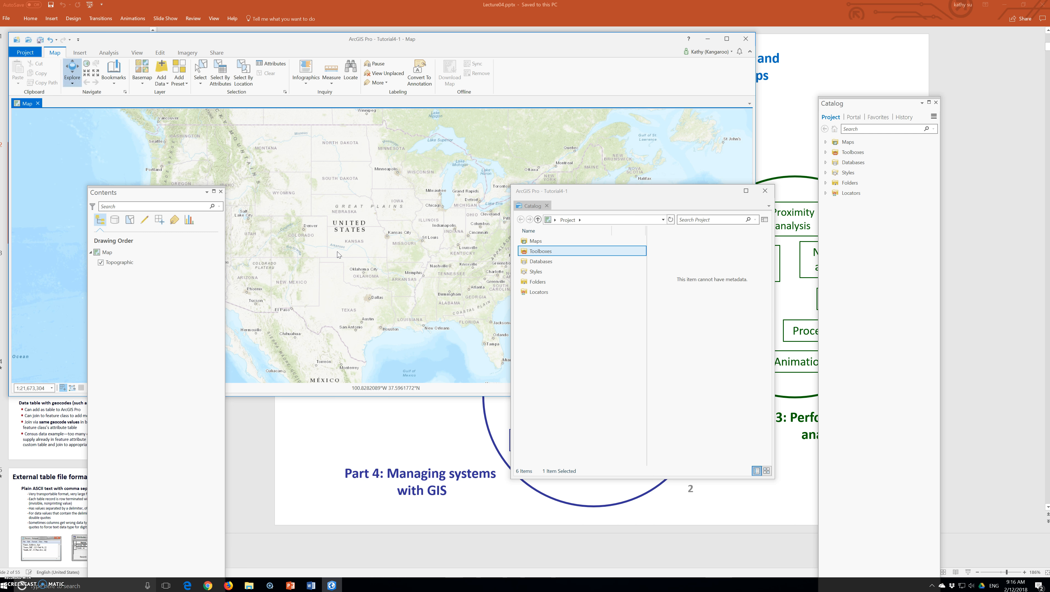
{"action": "left_click", "coordinate": [735, 38]}
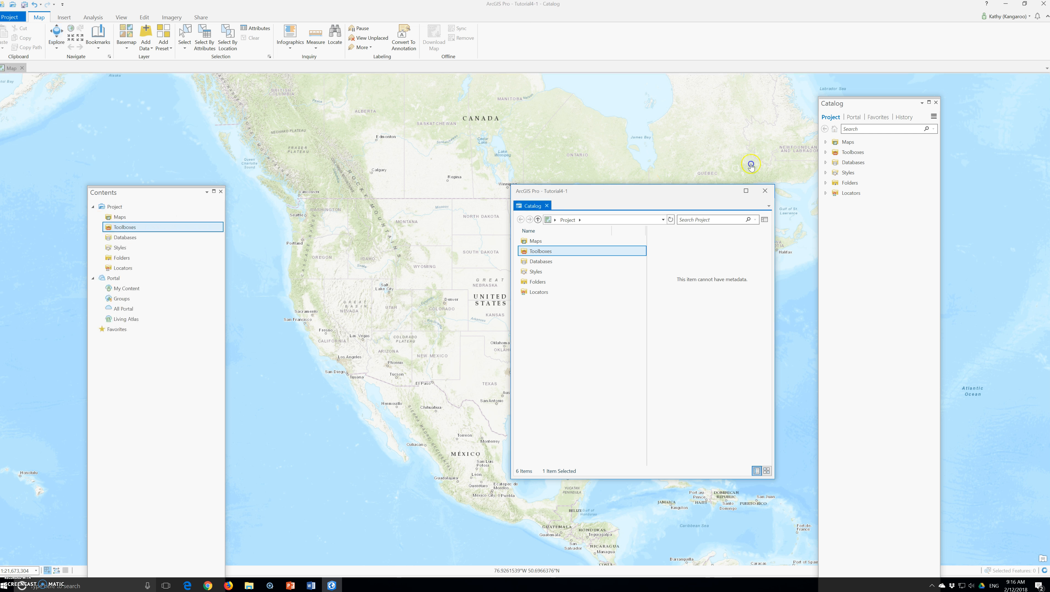
{"action": "left_click_drag", "start_coordinate": [593, 196], "coordinate": [888, 249]}
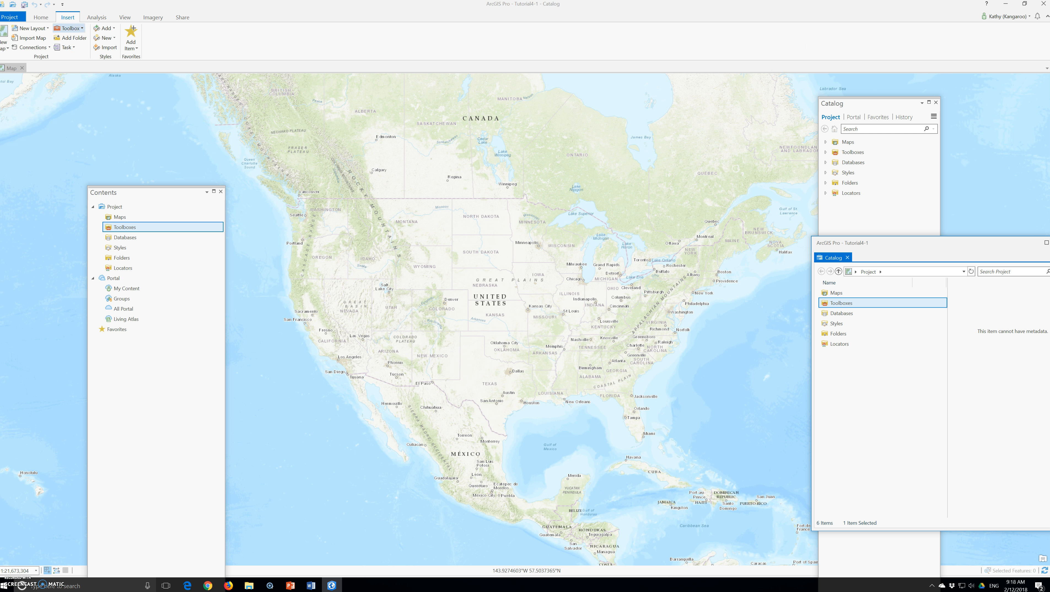
Add a folder connection to the Chapter4 folder in the project
{"action": "left_click", "coordinate": [11, 18]}
{"action": "left_click", "coordinate": [10, 14]}
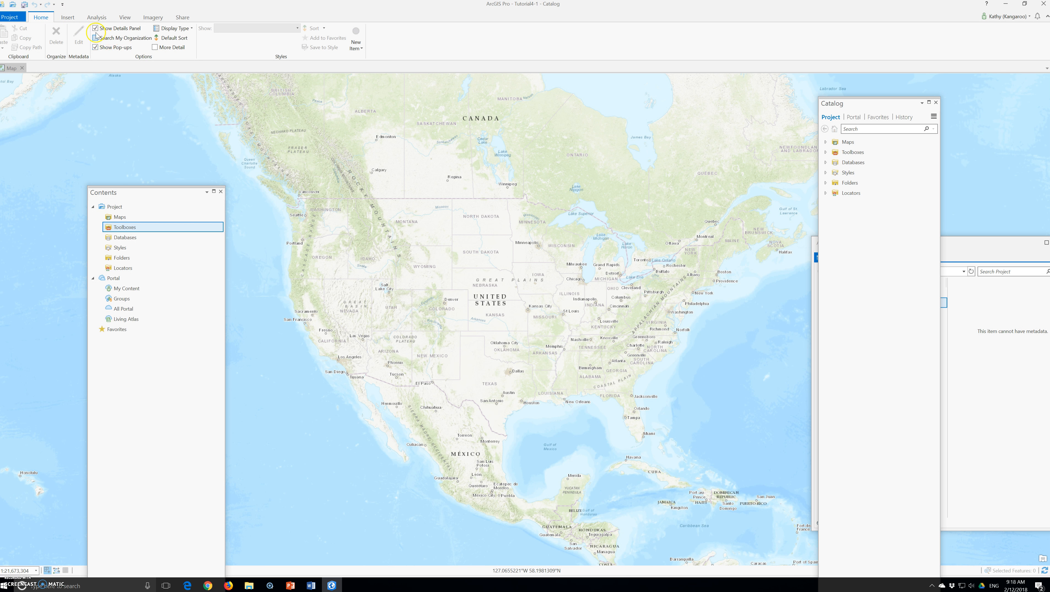
{"action": "left_click", "coordinate": [69, 20]}
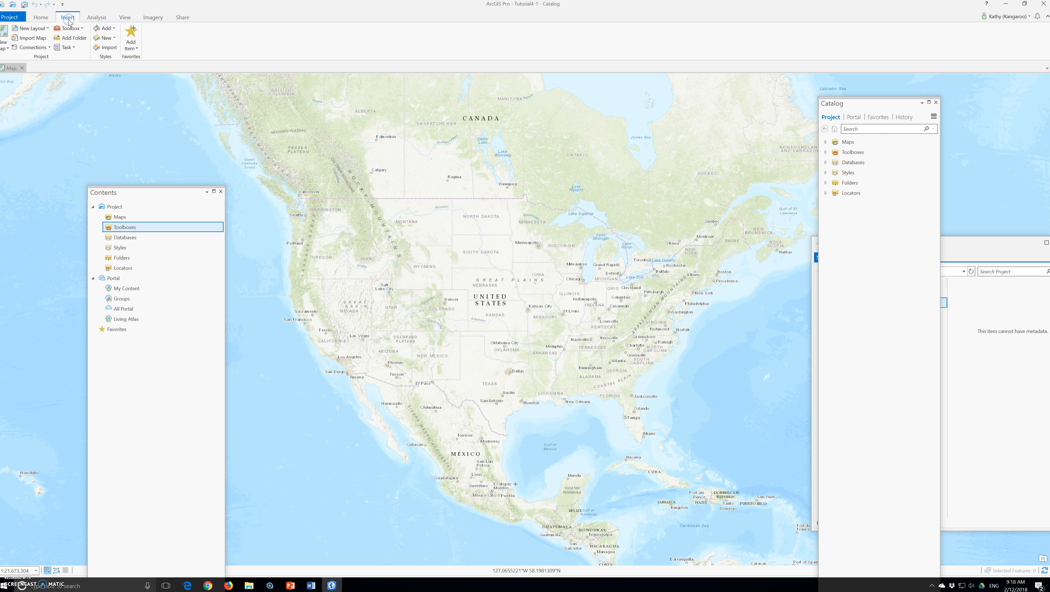
{"action": "left_click", "coordinate": [72, 41]}
{"action": "left_click", "coordinate": [341, 201]}
{"action": "left_click", "coordinate": [302, 205]}
{"action": "double_click", "coordinate": [371, 201]}
{"action": "double_click", "coordinate": [371, 179]}
{"action": "double_click", "coordinate": [371, 179]}
{"action": "double_click", "coordinate": [371, 179]}
{"action": "left_click", "coordinate": [372, 212]}
{"action": "left_click", "coordinate": [461, 296]}
Examine the details of the map in the project's Maps container, and close the floating catalog view
{"action": "left_click", "coordinate": [969, 245]}
{"action": "left_click_drag", "start_coordinate": [970, 244], "coordinate": [621, 232]}
{"action": "left_click", "coordinate": [522, 282]}
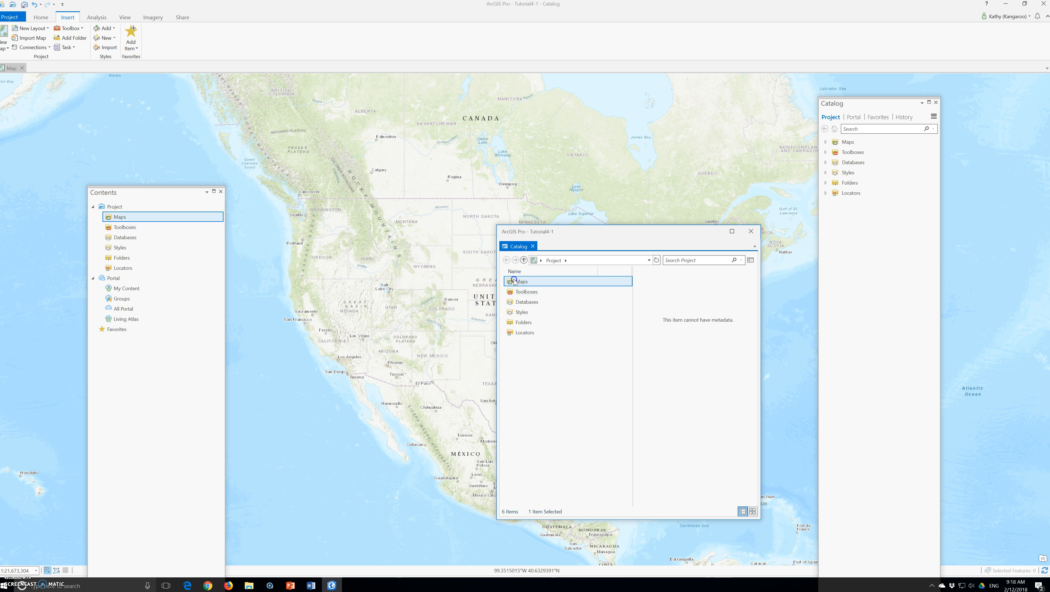
{"action": "double_click", "coordinate": [522, 282]}
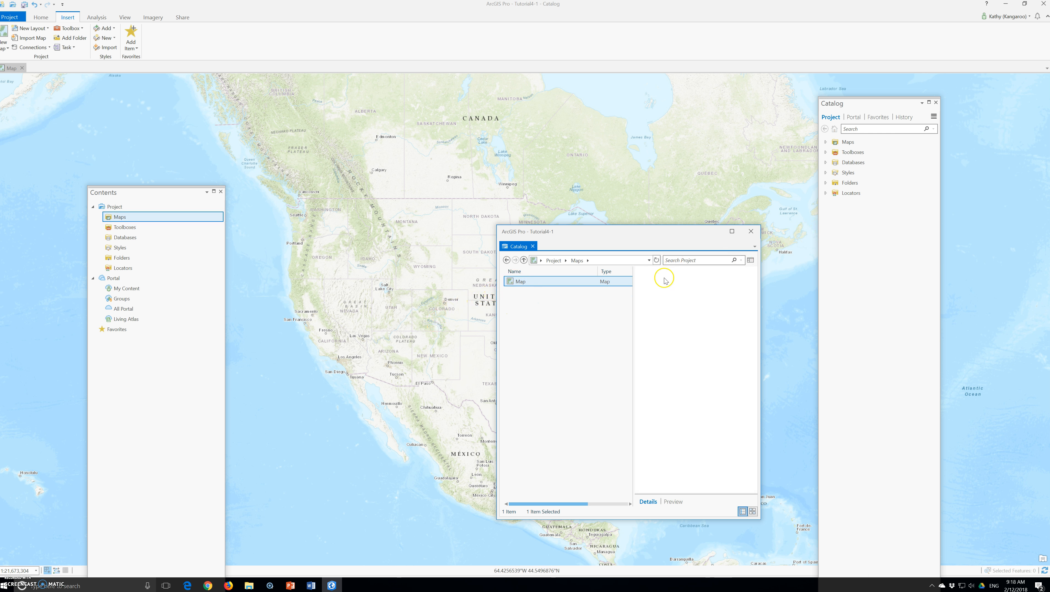
{"action": "left_click", "coordinate": [517, 283]}
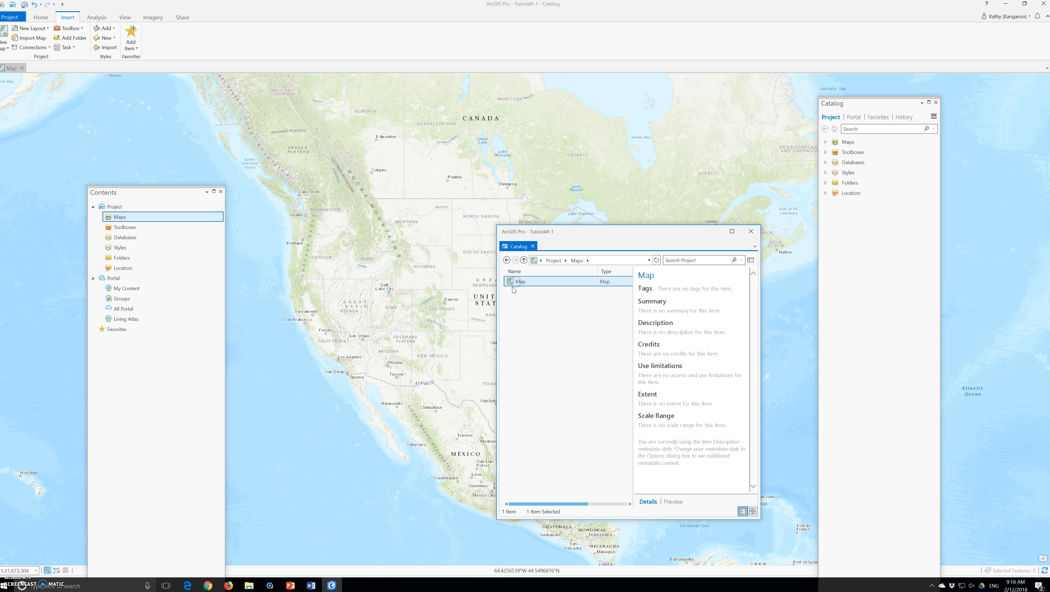
{"action": "left_click", "coordinate": [515, 284]}
{"action": "left_click", "coordinate": [751, 231]}
Expand Maps, Toolboxes and Folders in the project catalog, including Chapter4 with its Tutorials and Data subfolders
{"action": "left_click", "coordinate": [892, 144]}
{"action": "left_click", "coordinate": [825, 142]}
{"action": "left_click", "coordinate": [827, 162]}
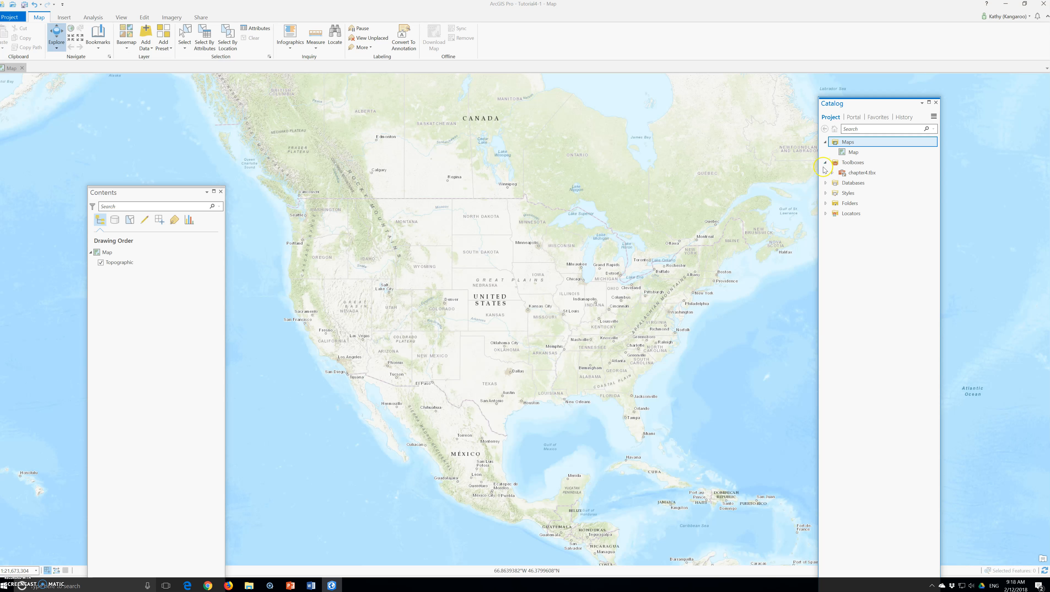
{"action": "left_click", "coordinate": [826, 203]}
{"action": "left_click", "coordinate": [832, 224]}
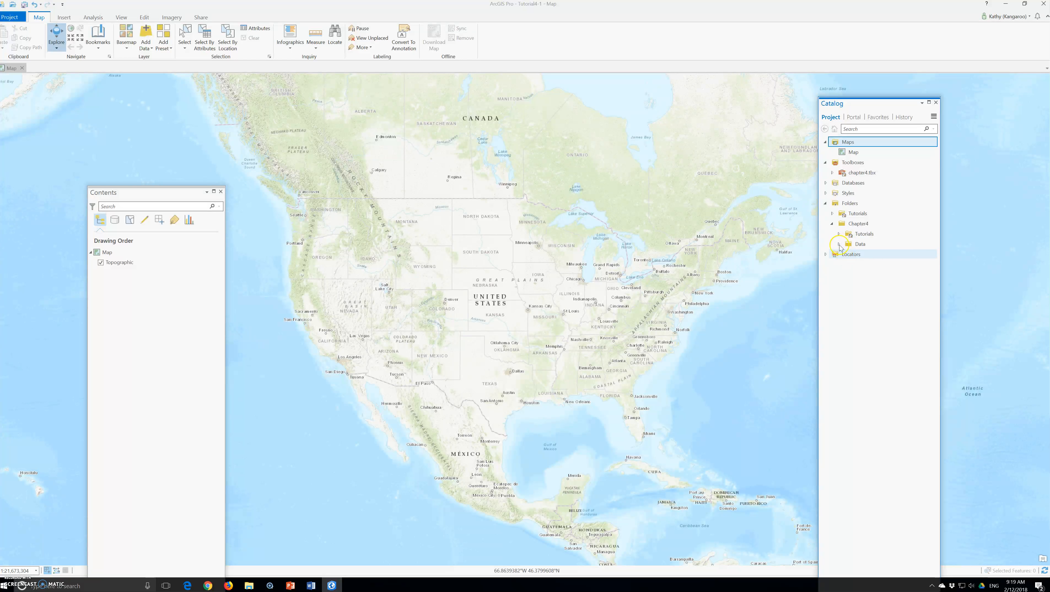
{"action": "left_click", "coordinate": [839, 234]}
{"action": "left_click", "coordinate": [839, 285]}
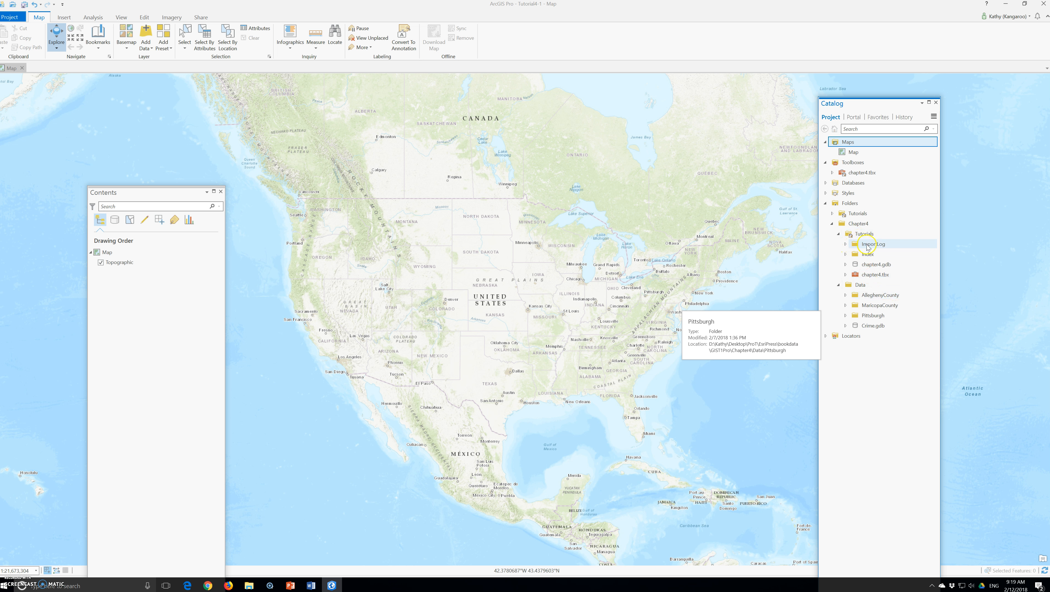
Check the locations of Chapter4's Data, ImportLog and Index folders and chapter4.gdb, and move the Catalog pane to the map's eastern edge
{"action": "left_click", "coordinate": [832, 223]}
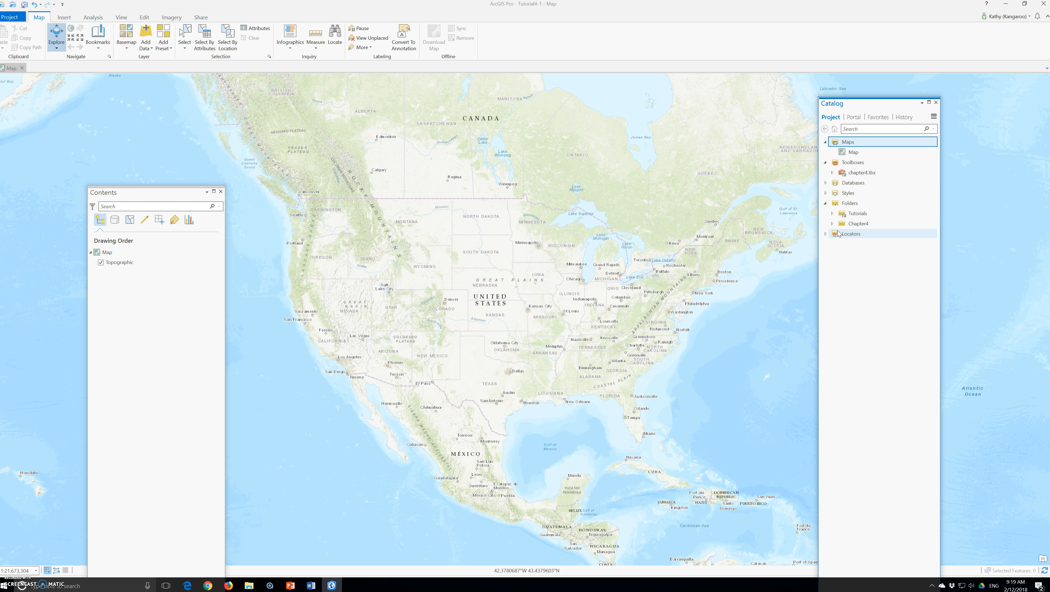
{"action": "left_click", "coordinate": [839, 236]}
{"action": "left_click", "coordinate": [832, 224]}
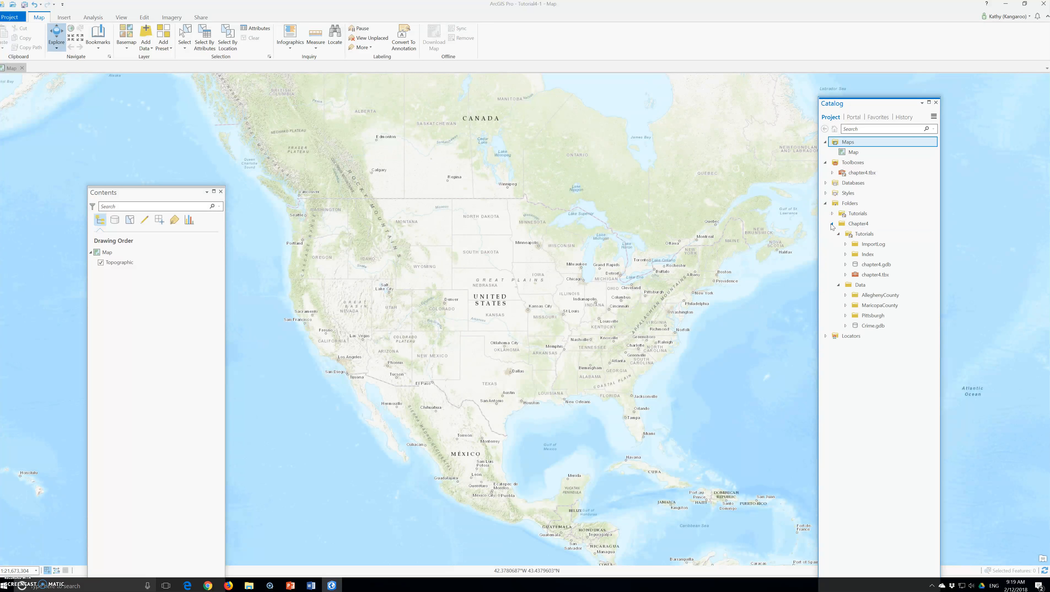
{"action": "left_click", "coordinate": [858, 286]}
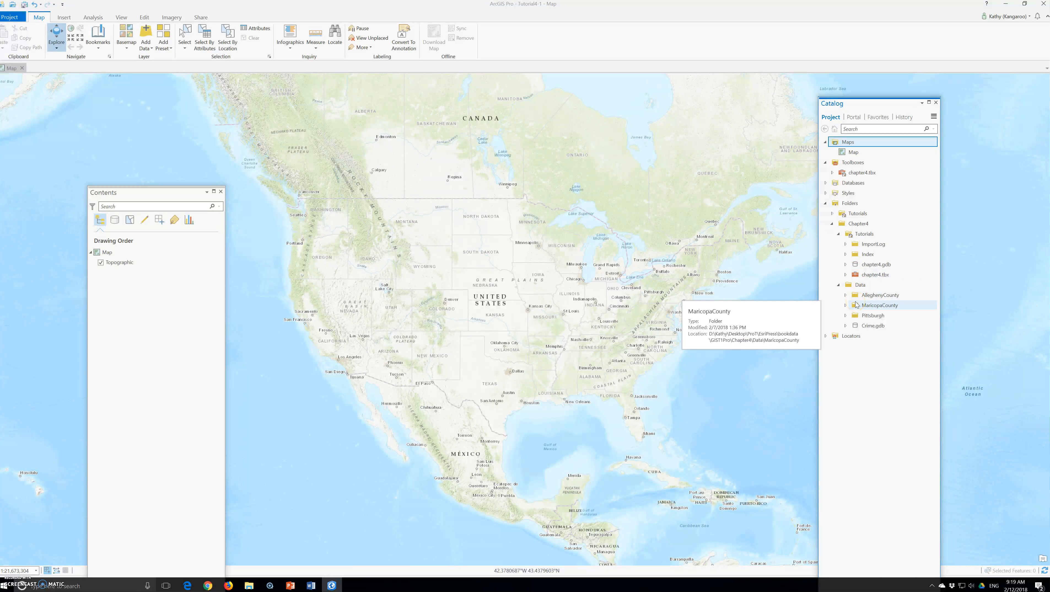
{"action": "left_click", "coordinate": [858, 245]}
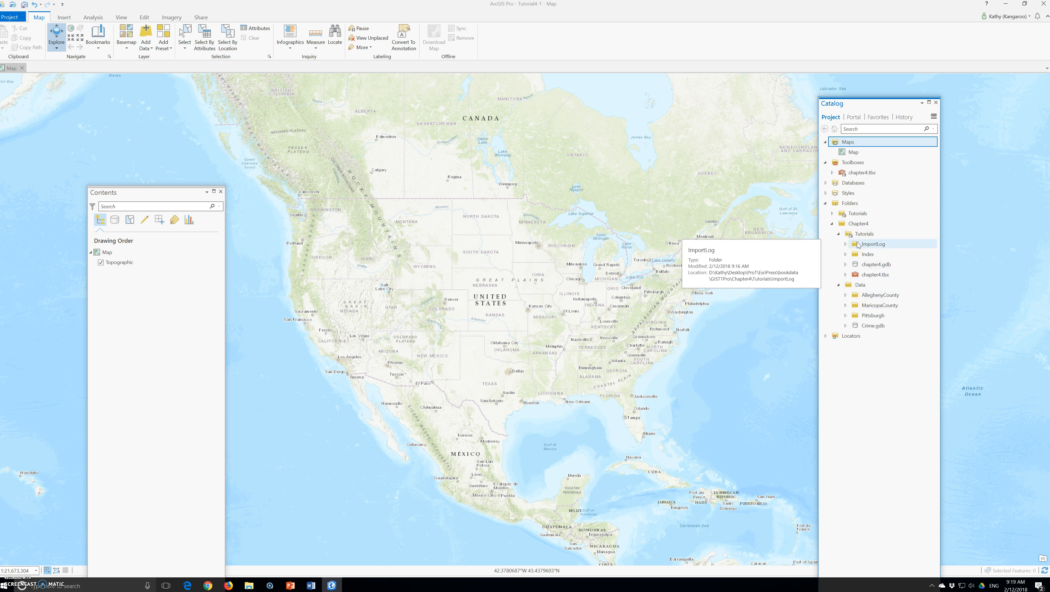
{"action": "left_click", "coordinate": [863, 253]}
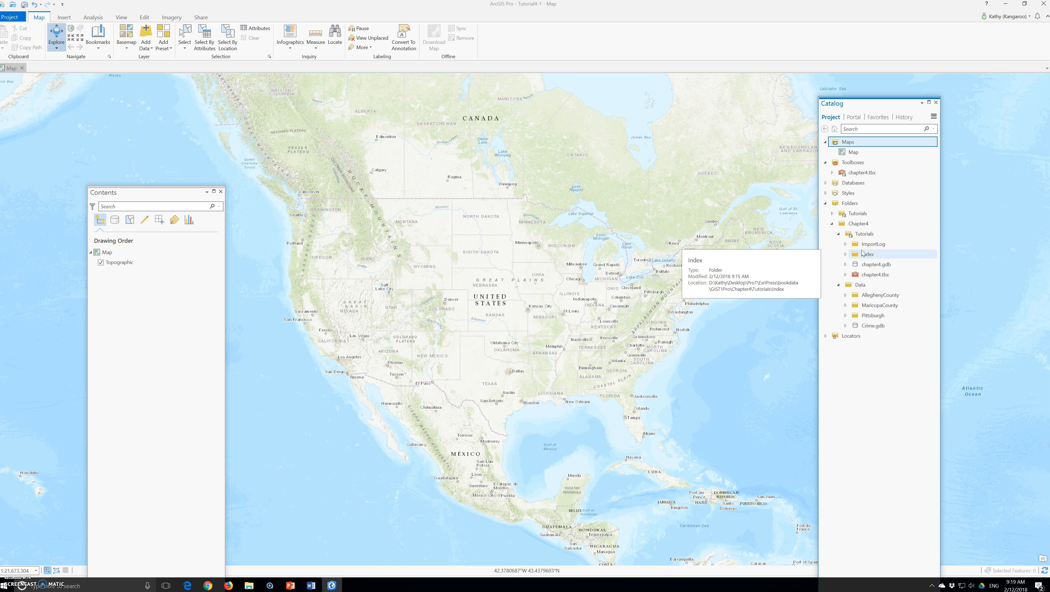
{"action": "left_click", "coordinate": [863, 253]}
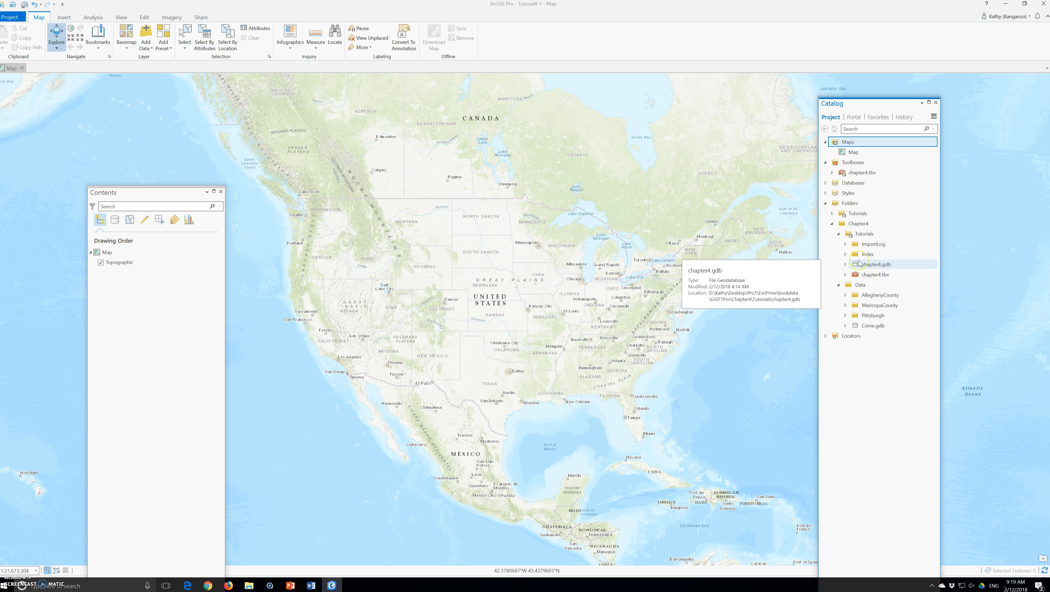
{"action": "left_click_drag", "start_coordinate": [897, 103], "coordinate": [991, 80]}
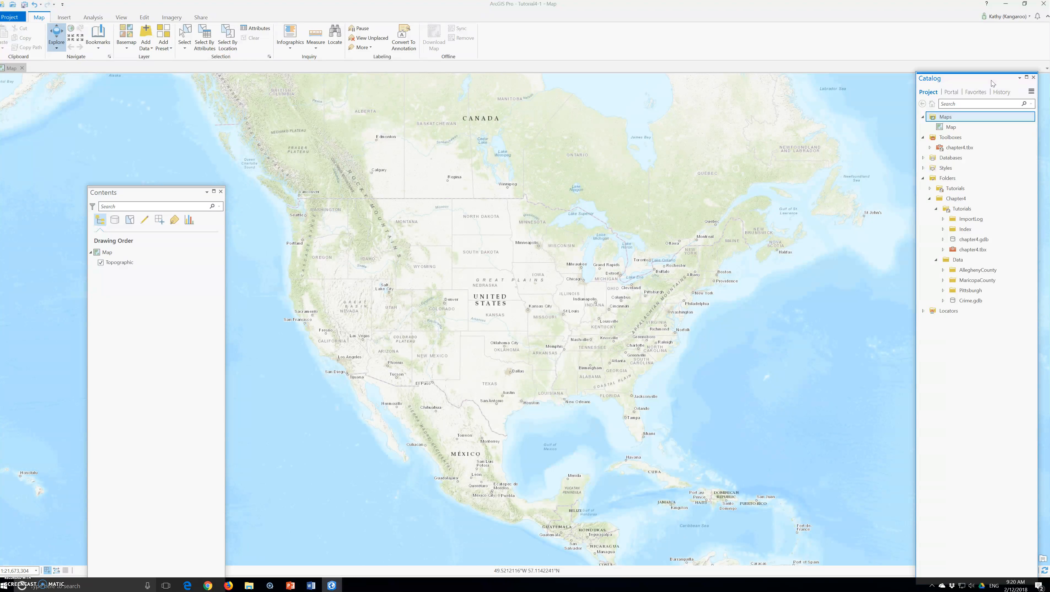
{"action": "left_click", "coordinate": [990, 85]}
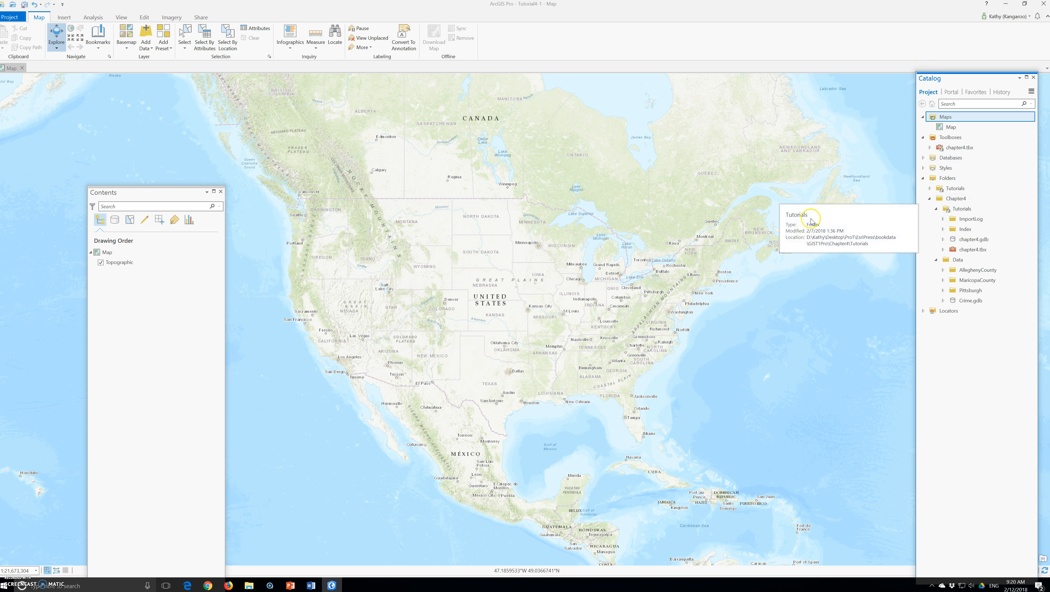
Search the geoprocessing tools for "feature class to" and open the Feature Class to Feature Class tool
{"action": "left_click", "coordinate": [93, 18]}
{"action": "left_click", "coordinate": [102, 43]}
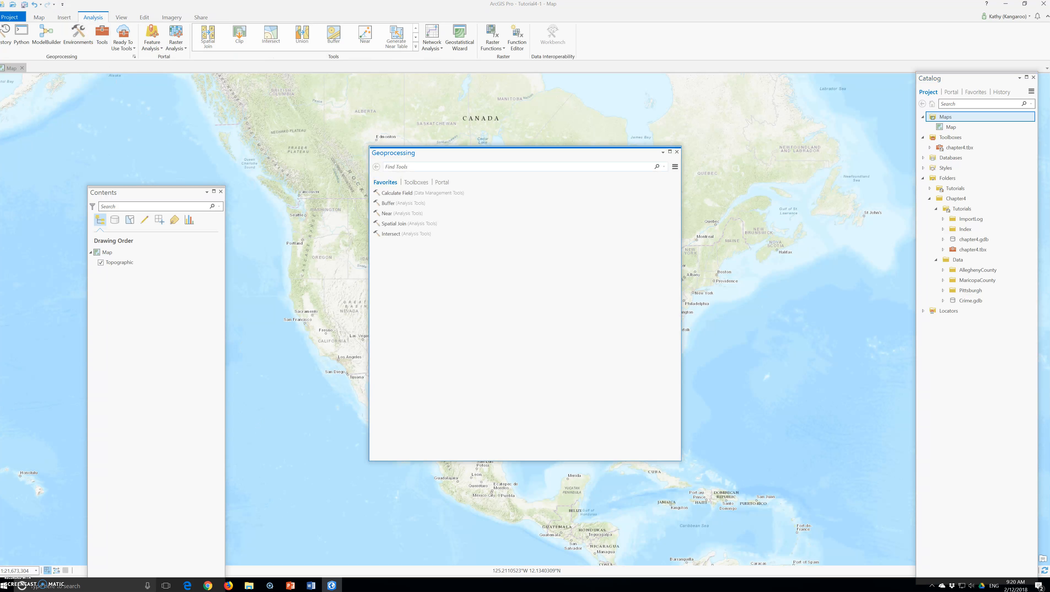
{"action": "mouse_move", "coordinate": [311, 585]}
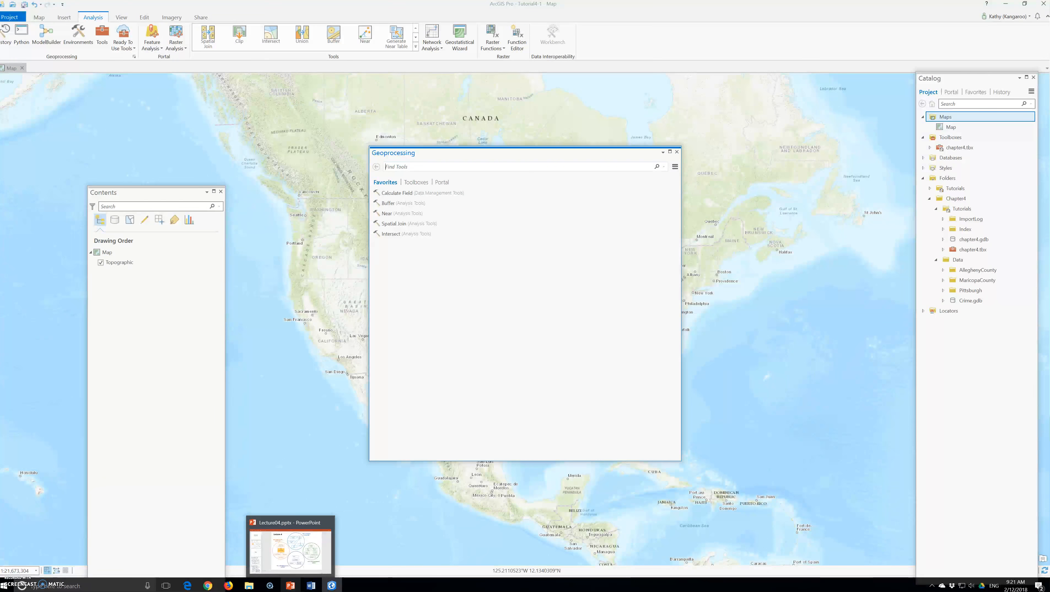
{"action": "left_click", "coordinate": [437, 167]}
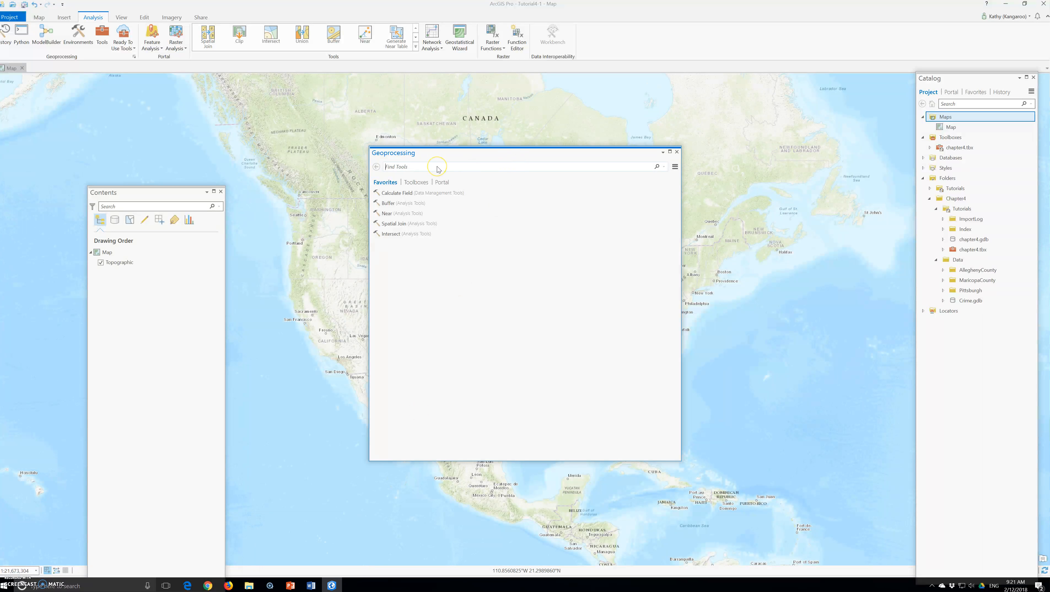
{"action": "type", "text": "fea"}
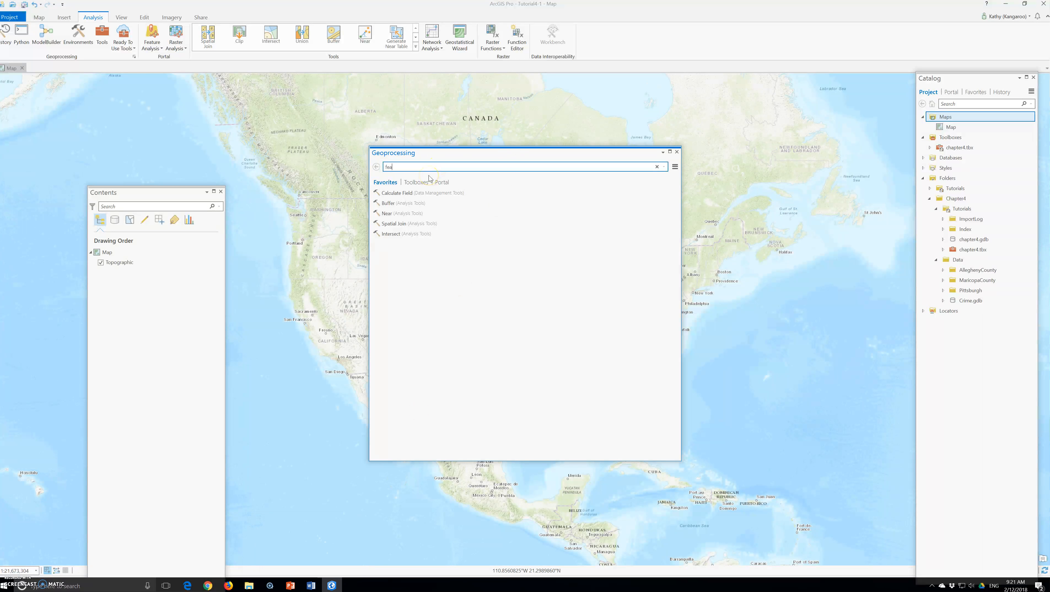
{"action": "type", "text": "ture class to"}
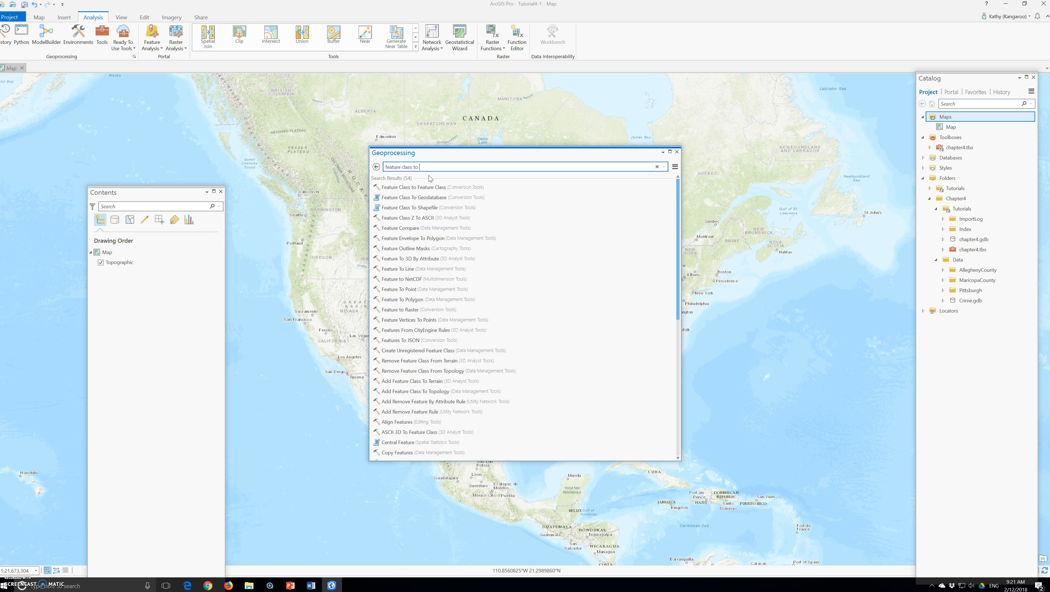
{"action": "left_click", "coordinate": [428, 189]}
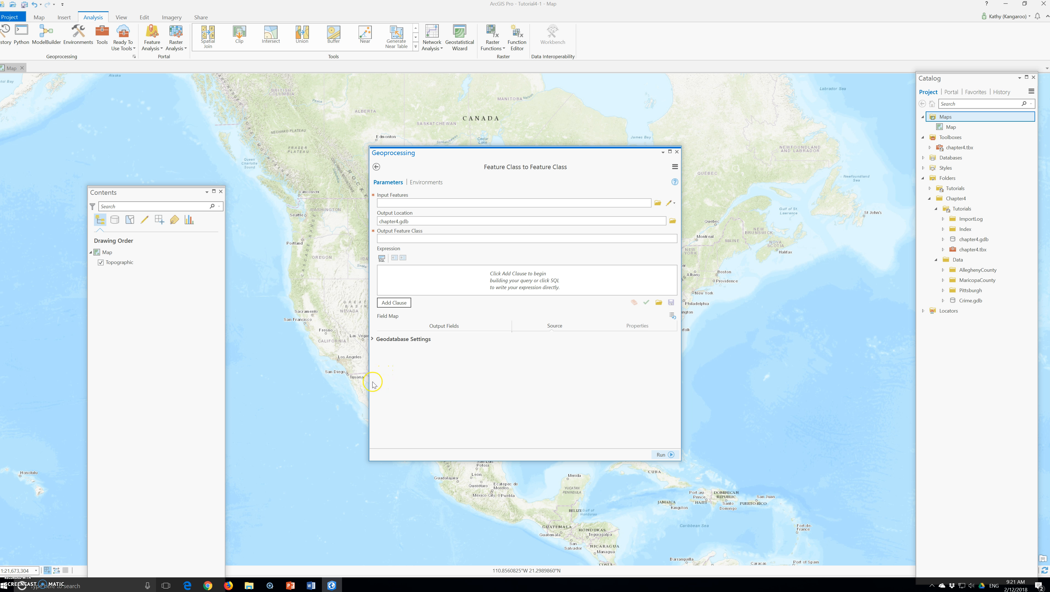
{"action": "left_click", "coordinate": [343, 405]}
{"action": "left_click", "coordinate": [340, 413]}
{"action": "left_click", "coordinate": [341, 410]}
{"action": "left_click", "coordinate": [339, 412]}
{"action": "left_click", "coordinate": [339, 414]}
{"action": "left_click", "coordinate": [339, 406]}
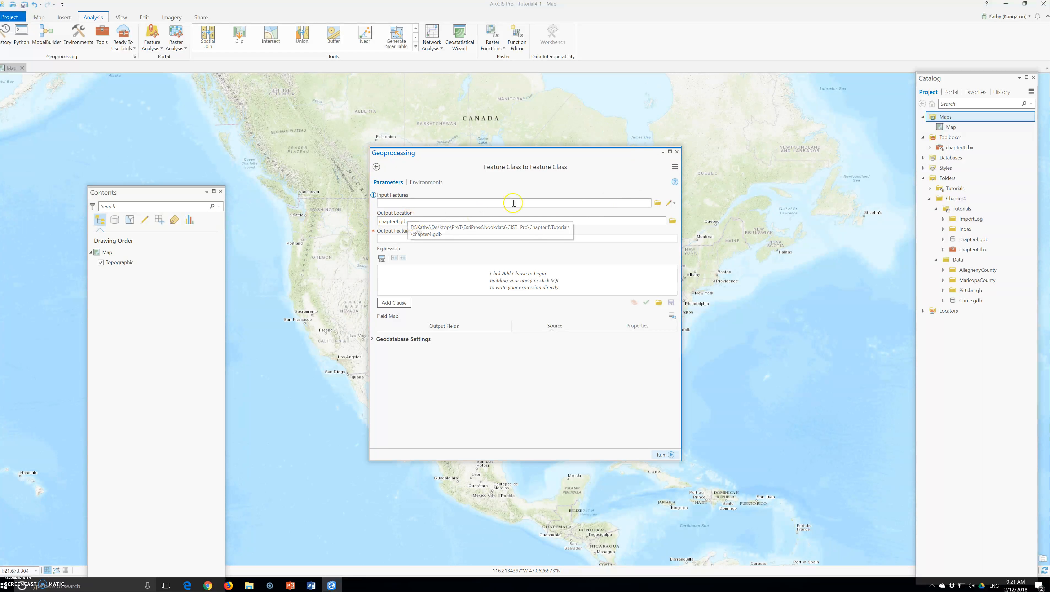
Browse for the tool's input features, move the file browser clear of the tool pane, and open the Data folder within Chapter4
{"action": "left_click", "coordinate": [658, 202]}
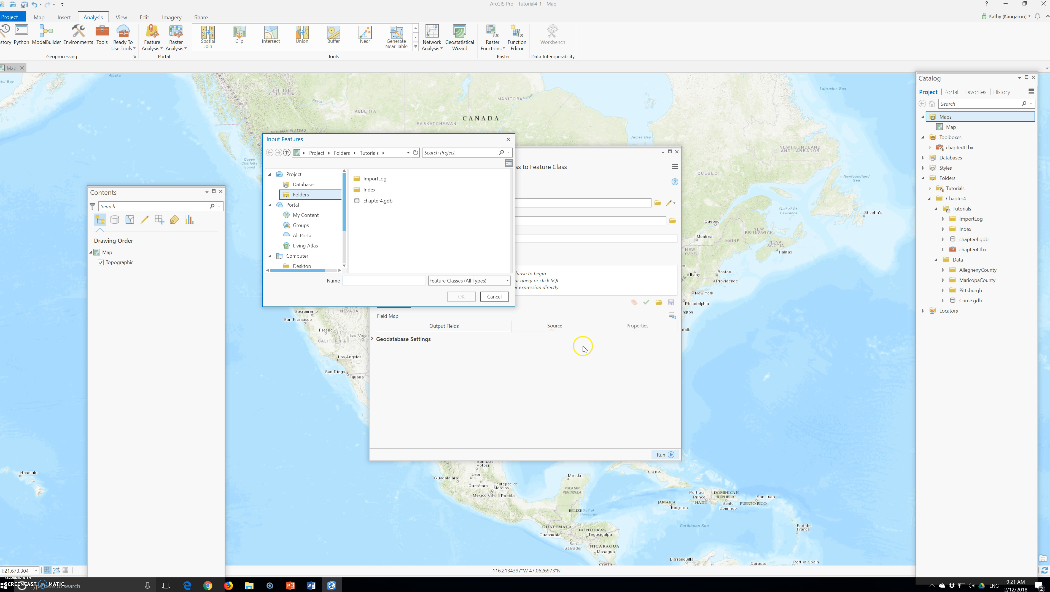
{"action": "left_click", "coordinate": [433, 205]}
{"action": "left_click_drag", "start_coordinate": [366, 142], "coordinate": [213, 157]}
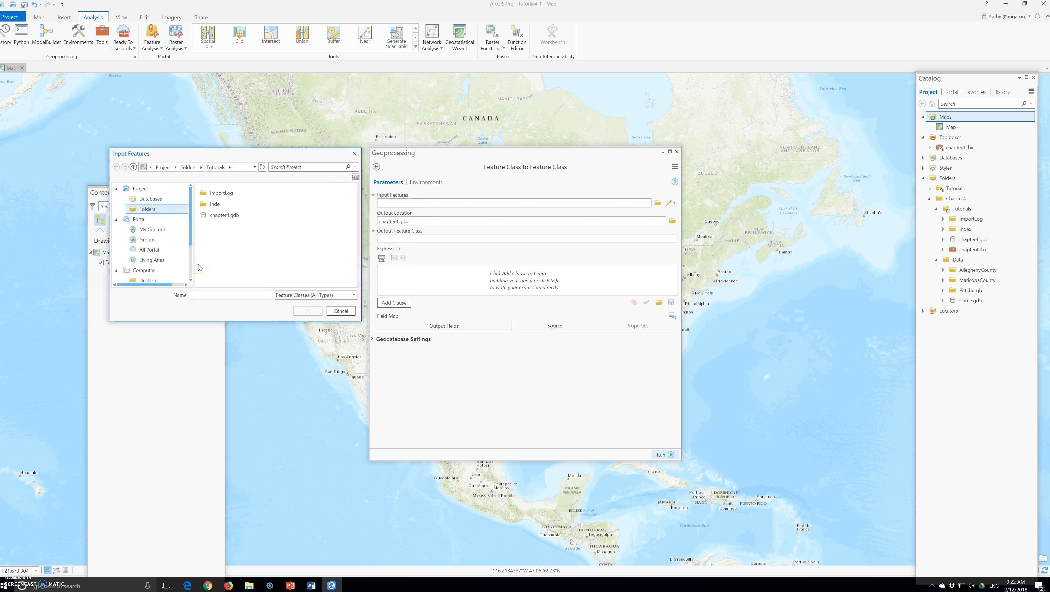
{"action": "left_click", "coordinate": [216, 194]}
{"action": "left_click", "coordinate": [215, 215]}
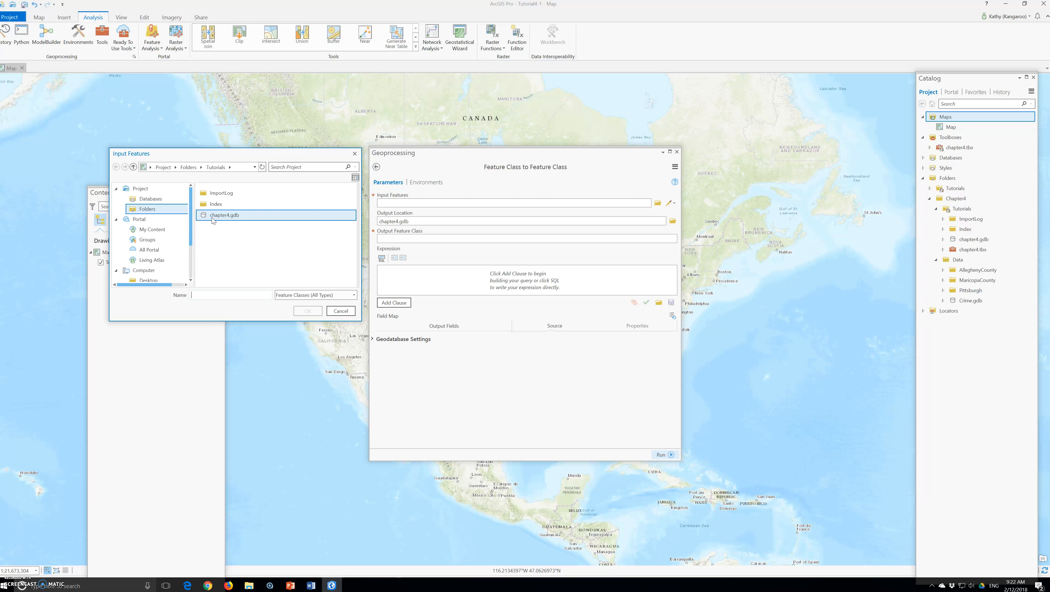
{"action": "left_click", "coordinate": [212, 167]}
{"action": "left_click", "coordinate": [189, 167]}
{"action": "left_click", "coordinate": [223, 207]}
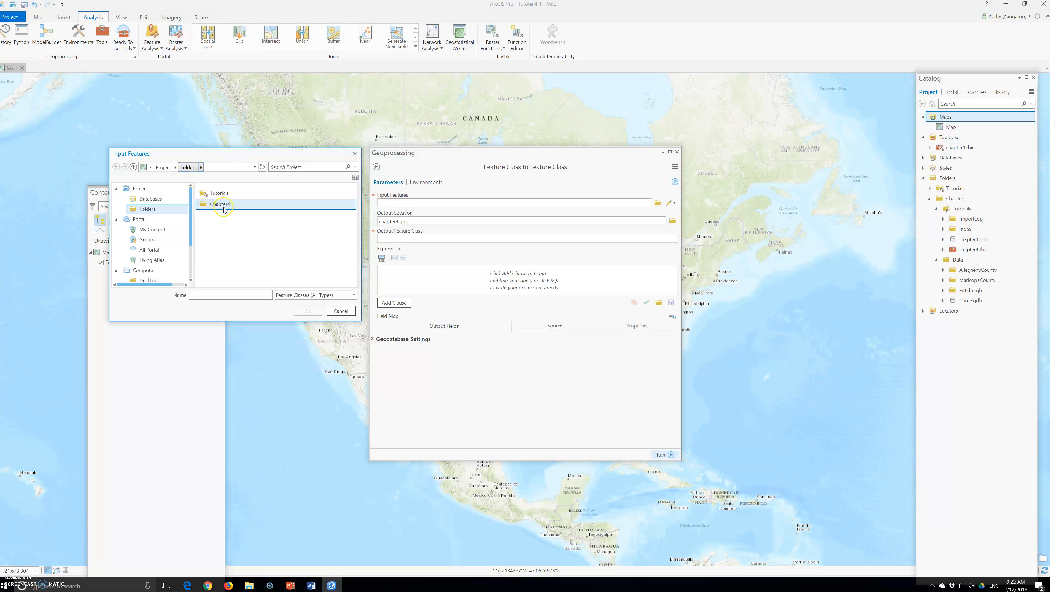
{"action": "double_click", "coordinate": [223, 208]}
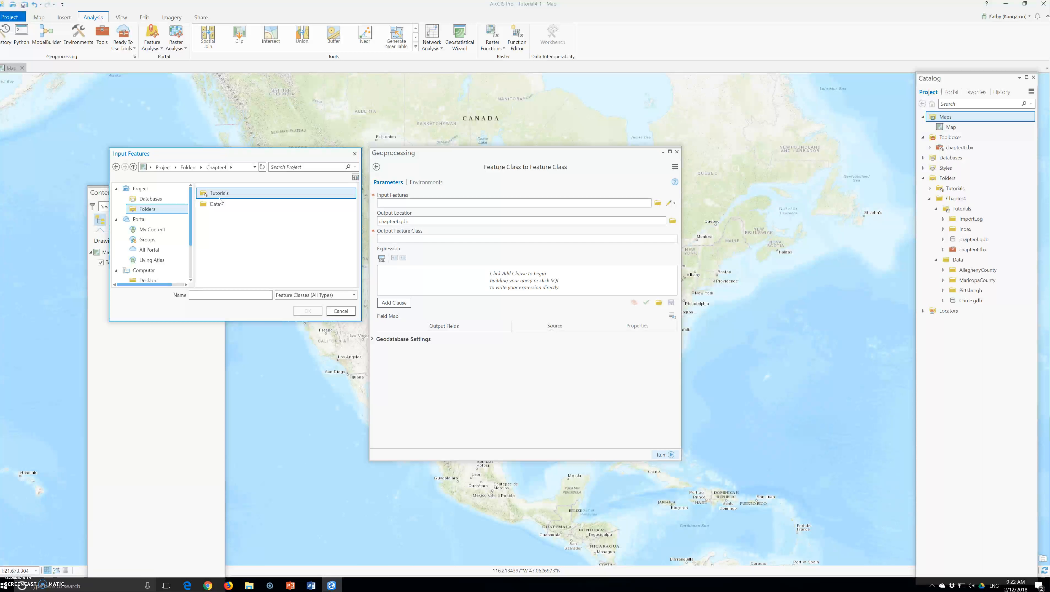
{"action": "double_click", "coordinate": [216, 204]}
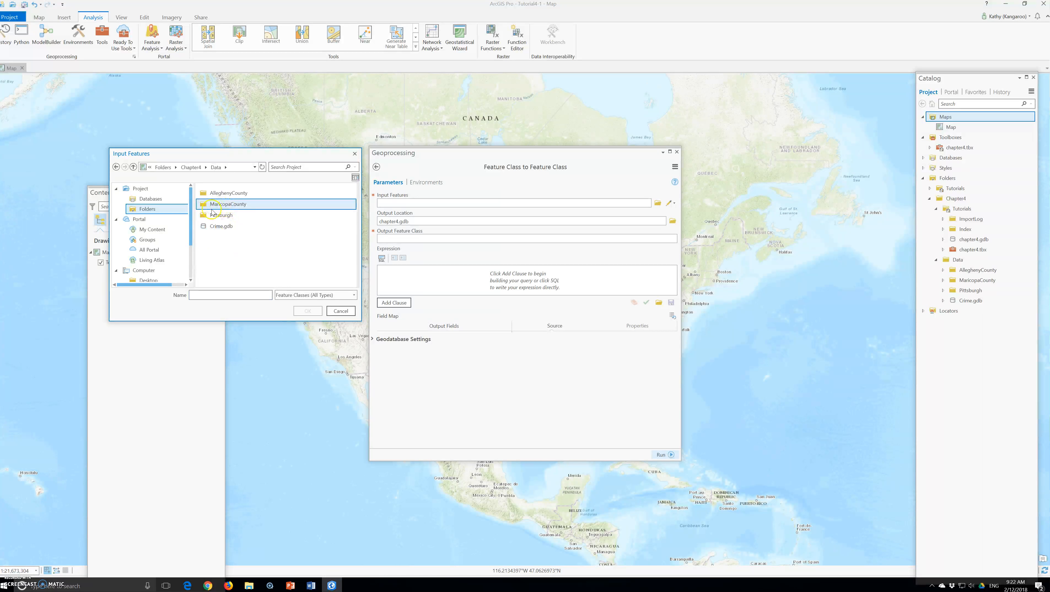
Set the input features to tl_2010_04013_cousub10.shp from the MaricopaCounty folder
{"action": "left_click", "coordinate": [212, 214]}
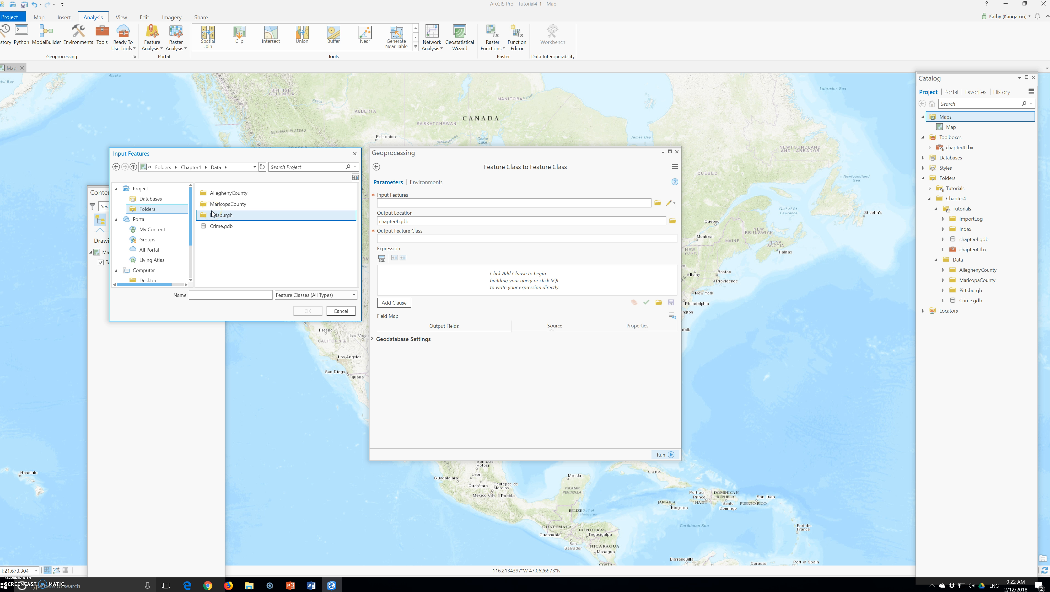
{"action": "double_click", "coordinate": [219, 204]}
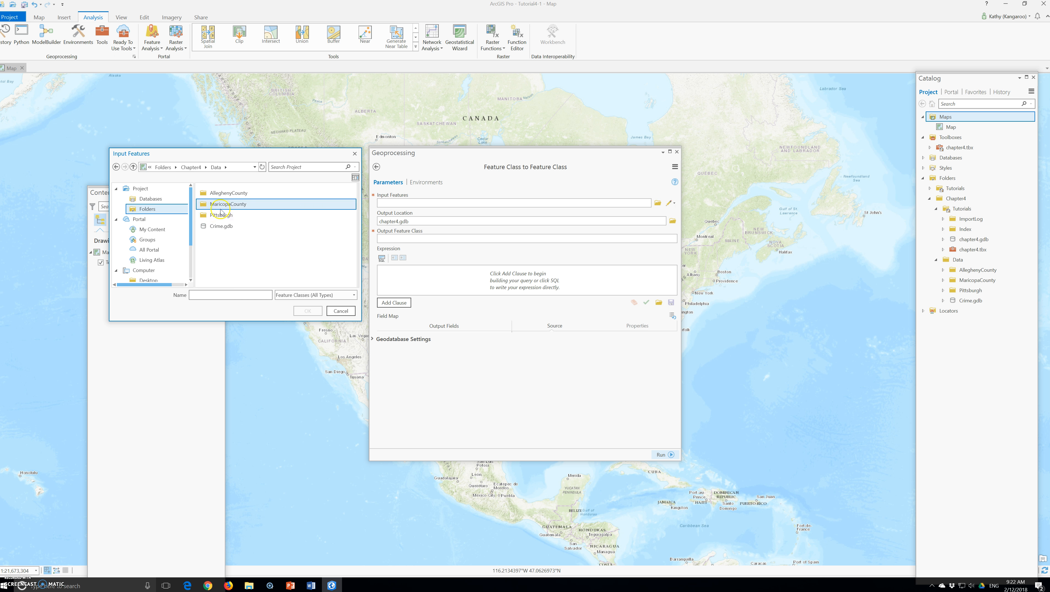
{"action": "left_click", "coordinate": [228, 240]}
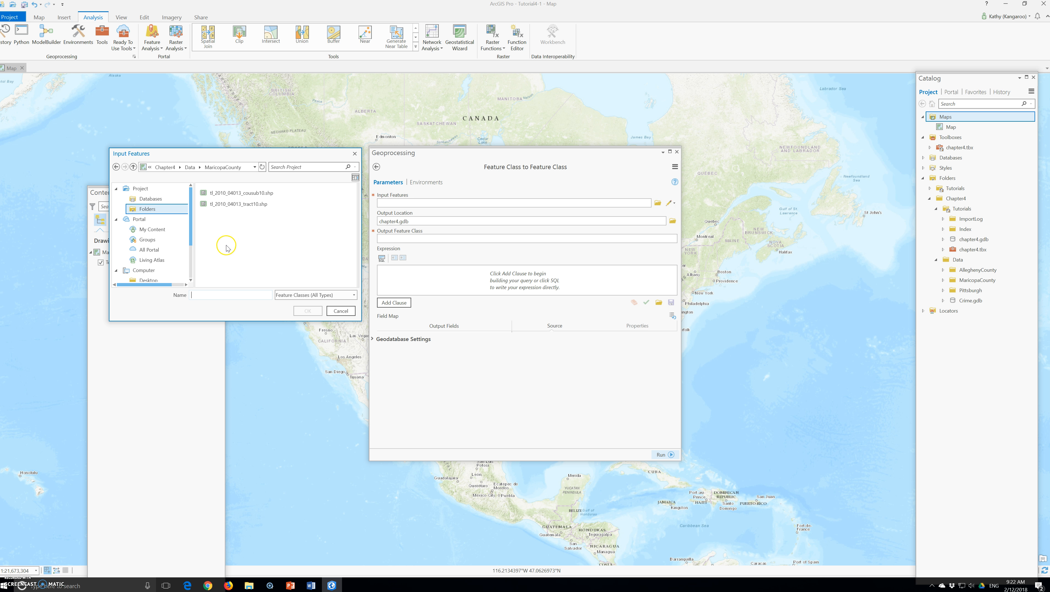
{"action": "left_click", "coordinate": [246, 207]}
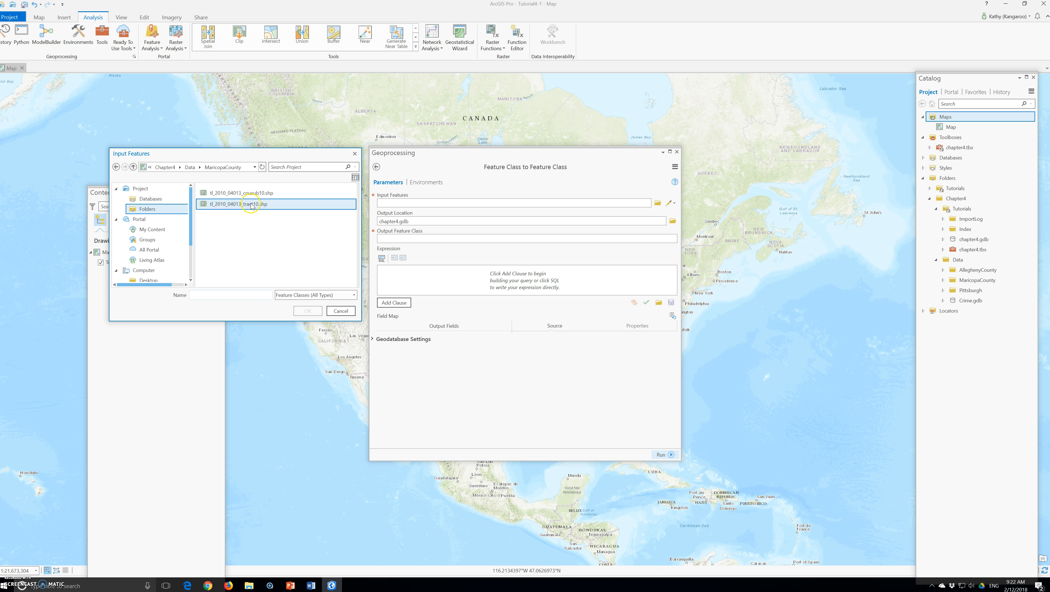
{"action": "left_click", "coordinate": [248, 193]}
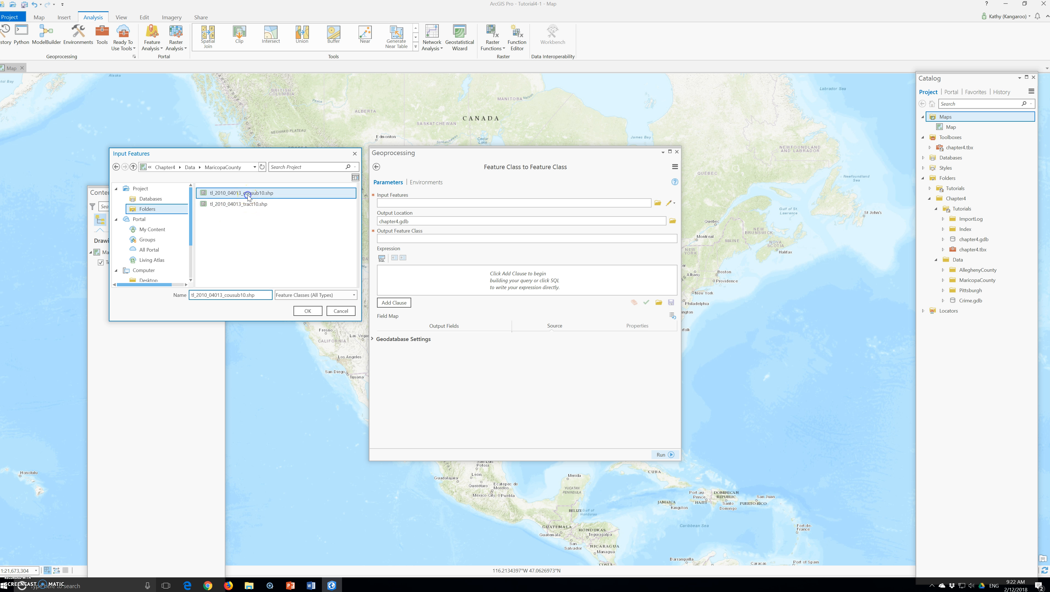
{"action": "left_click", "coordinate": [306, 311]}
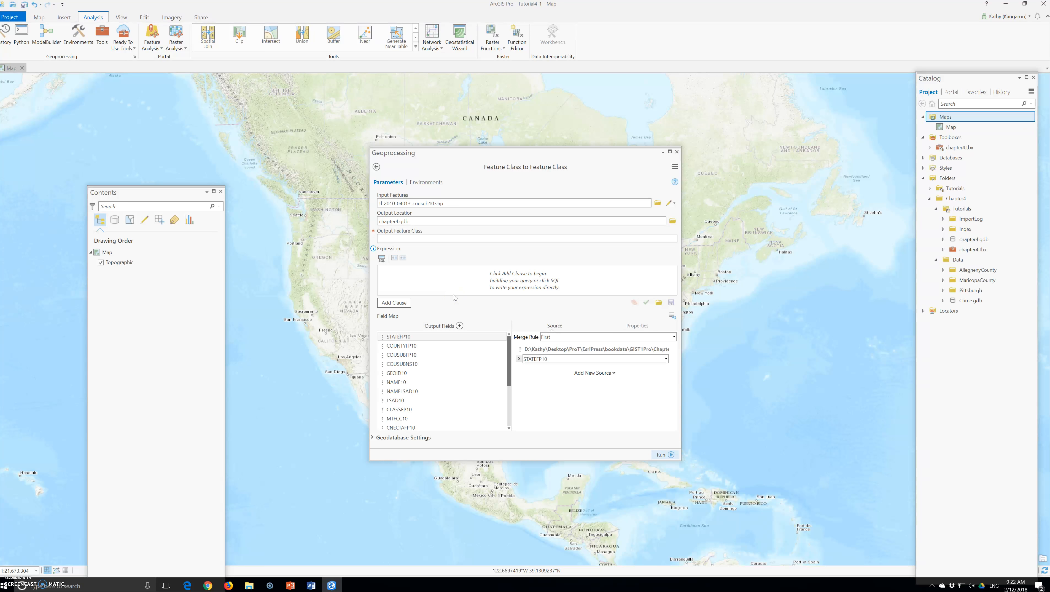
Name the output feature class cities and run the Feature Class to Feature Class tool
{"action": "left_click", "coordinate": [397, 239]}
{"action": "type", "text": "c"}
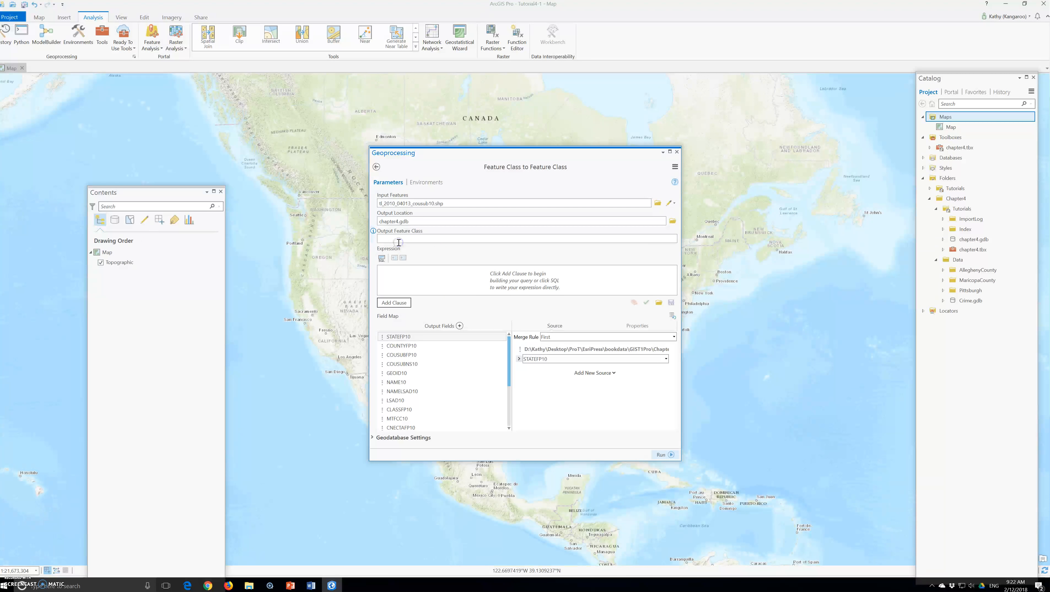
{"action": "type", "text": "ities"}
{"action": "left_click", "coordinate": [661, 454]}
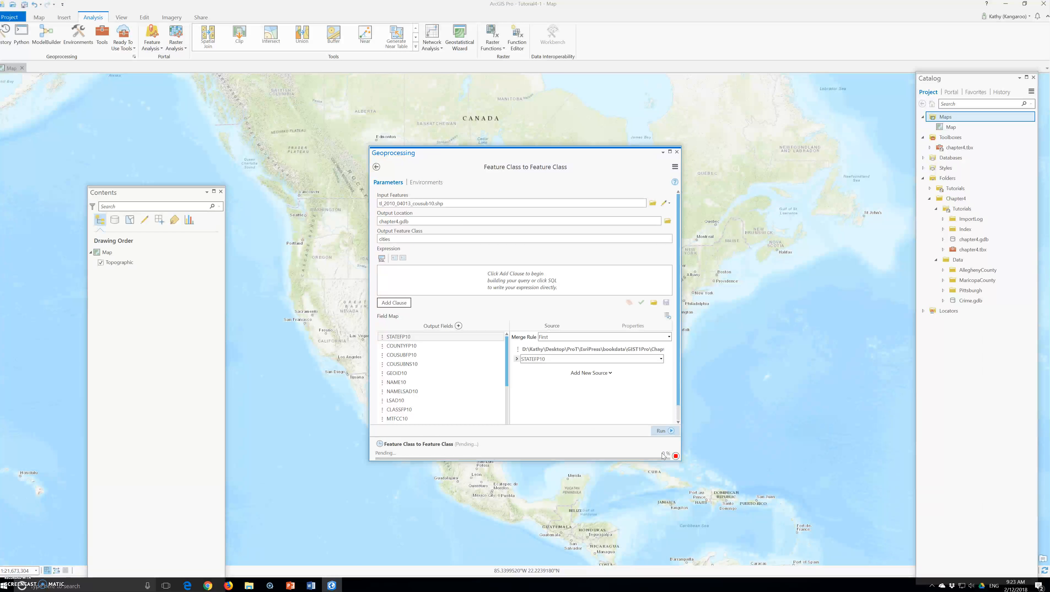